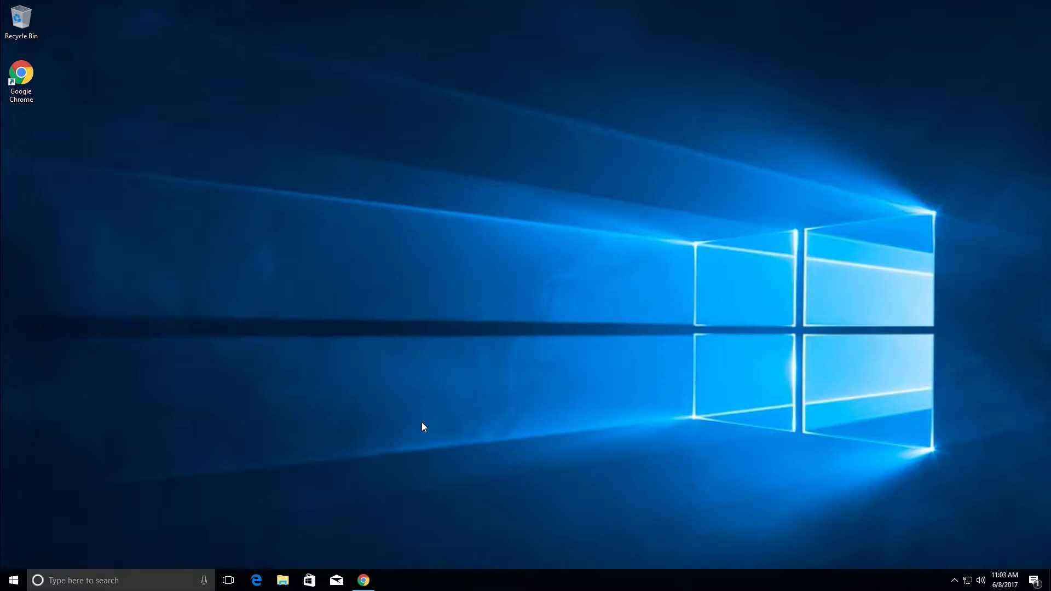
Step: Switch to Chrome and open the SolarWinds MSP product login for Remote Monitoring & Management
{"action": "left_click", "coordinate": [364, 581]}
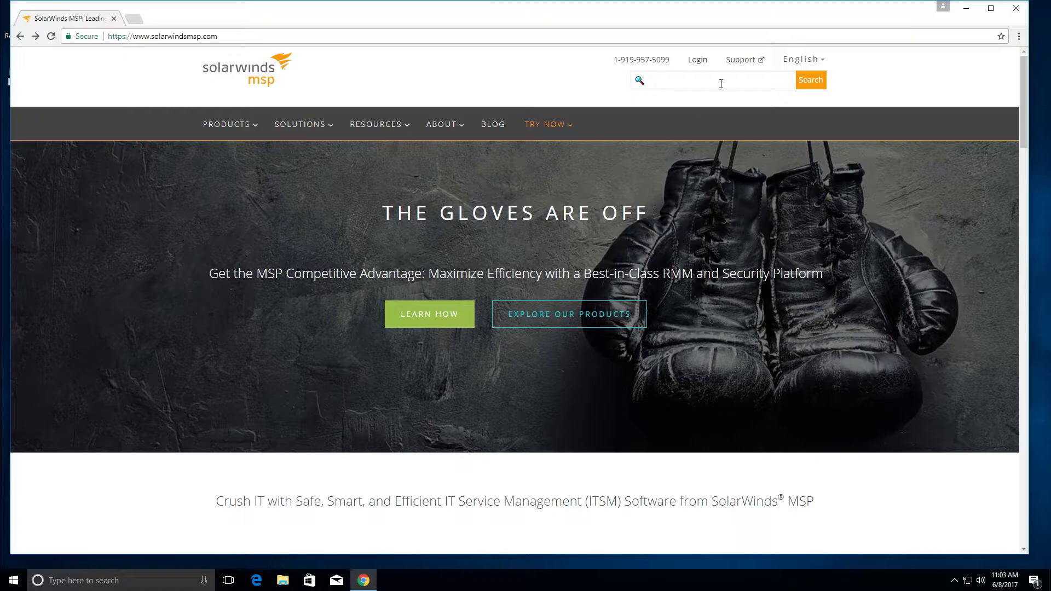
{"action": "left_click", "coordinate": [695, 61]}
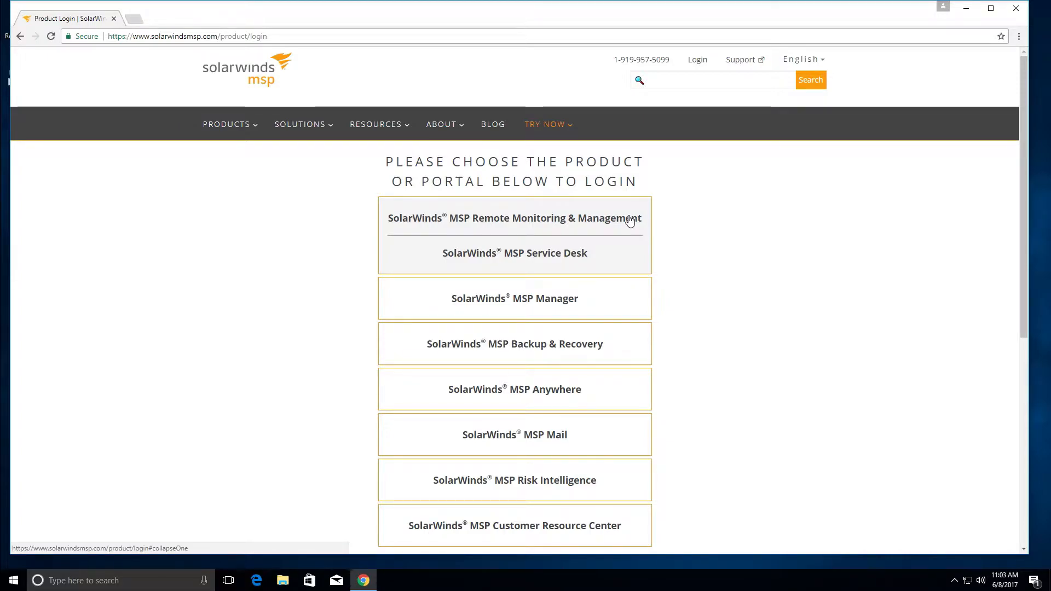
{"action": "left_click", "coordinate": [630, 219]}
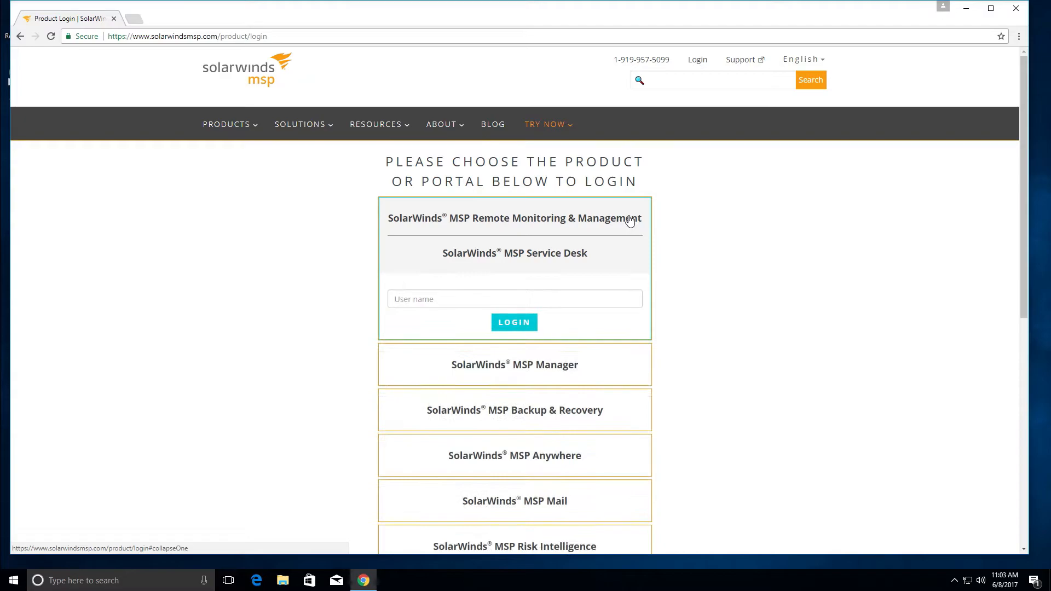
Step: Log in to the dashboard with the account's e-mail as user name and the account password
{"action": "left_click", "coordinate": [504, 300]}
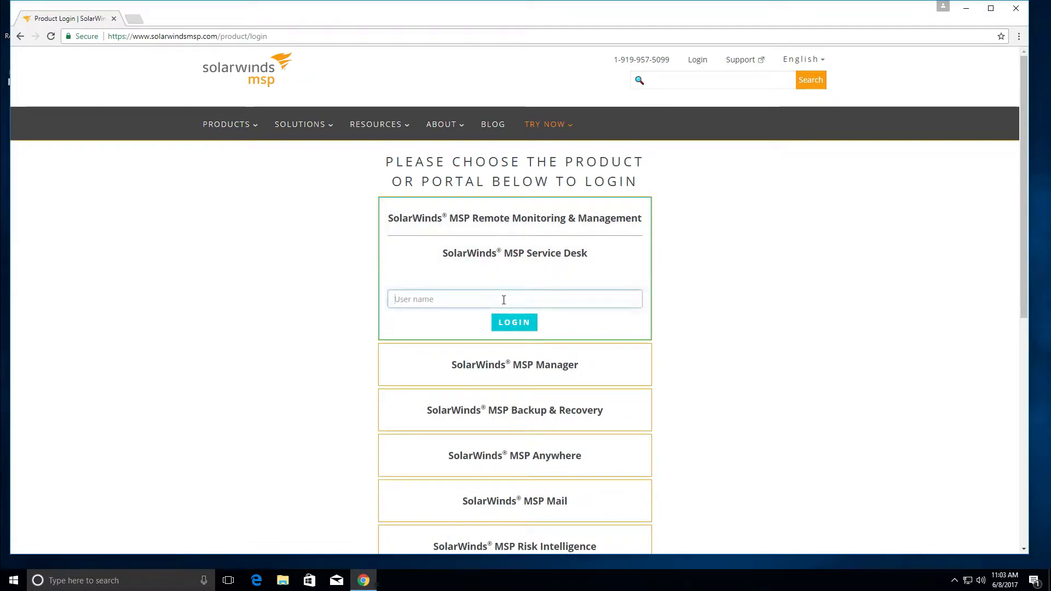
{"action": "type", "text": "eric"}
{"action": "key", "text": "Down"}
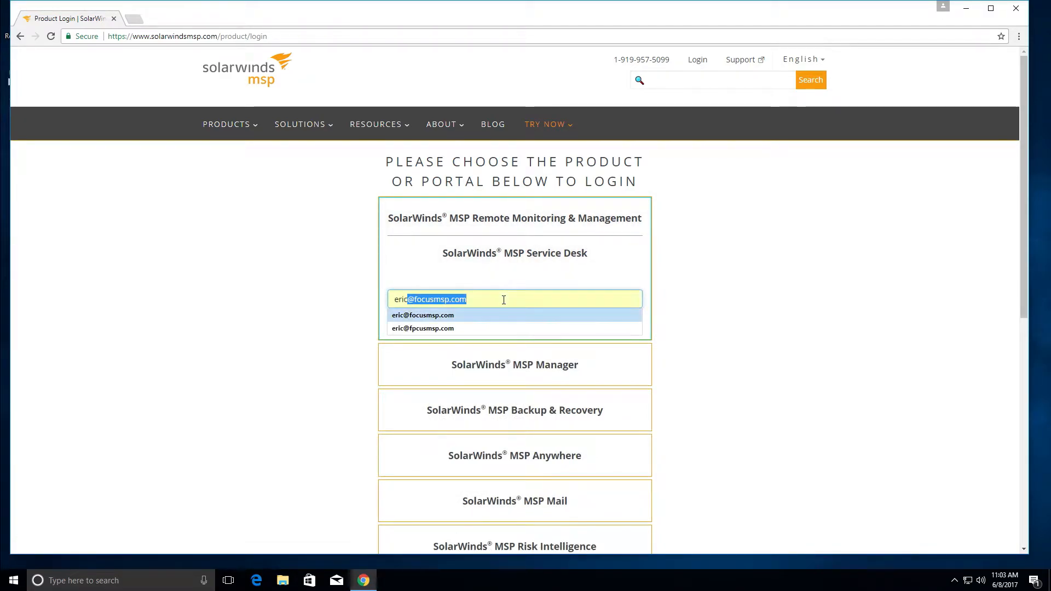
{"action": "key", "text": "Return"}
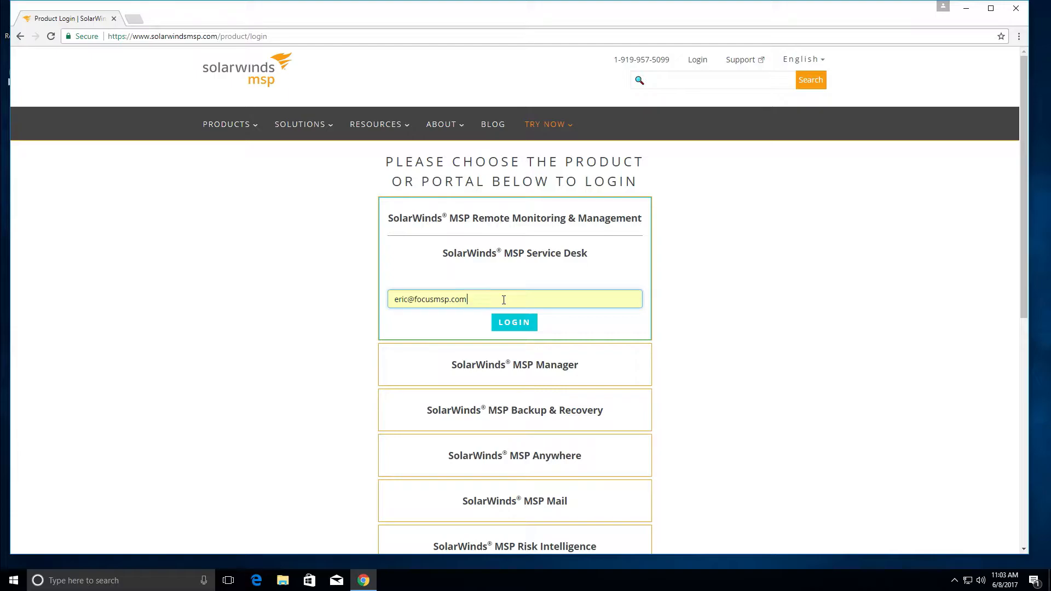
{"action": "key", "text": "Return"}
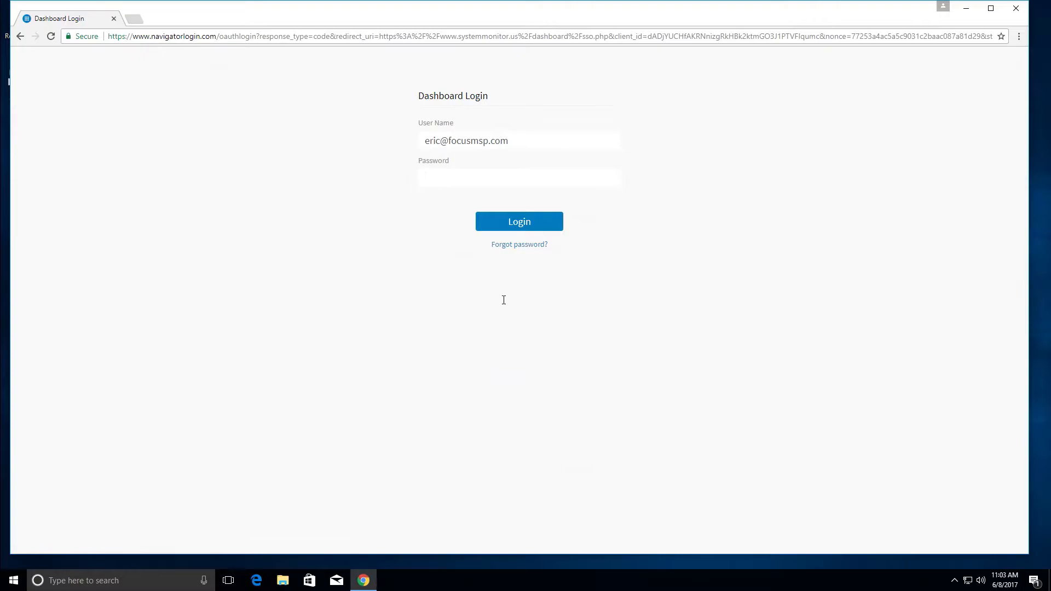
{"action": "type", "text": "•••••••••"}
{"action": "key", "text": "Return"}
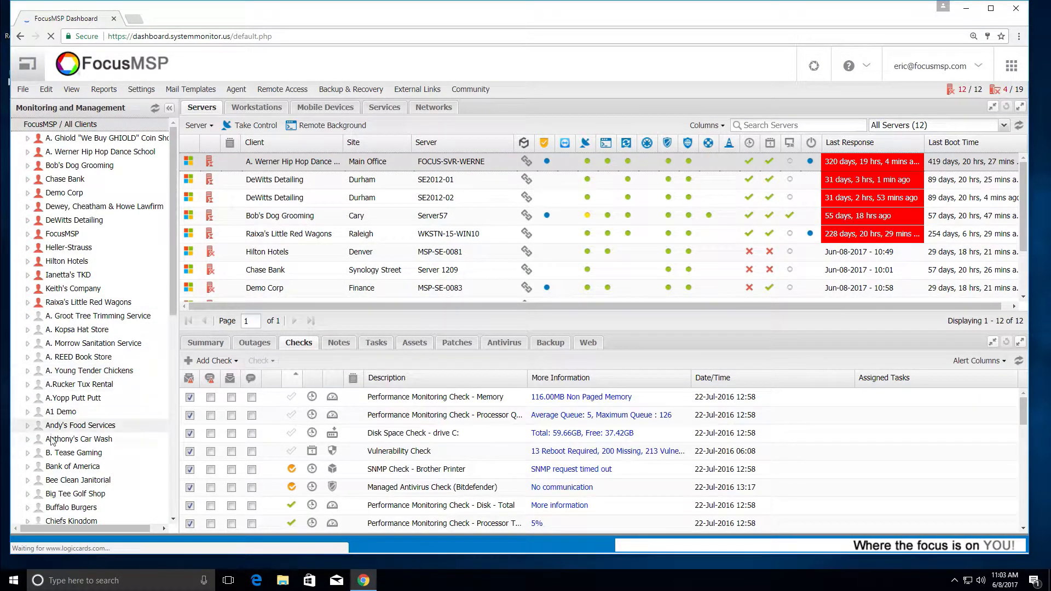
Step: Show the workstations of the Agent Test site under the A1 Demo client
{"action": "left_click", "coordinate": [27, 413]}
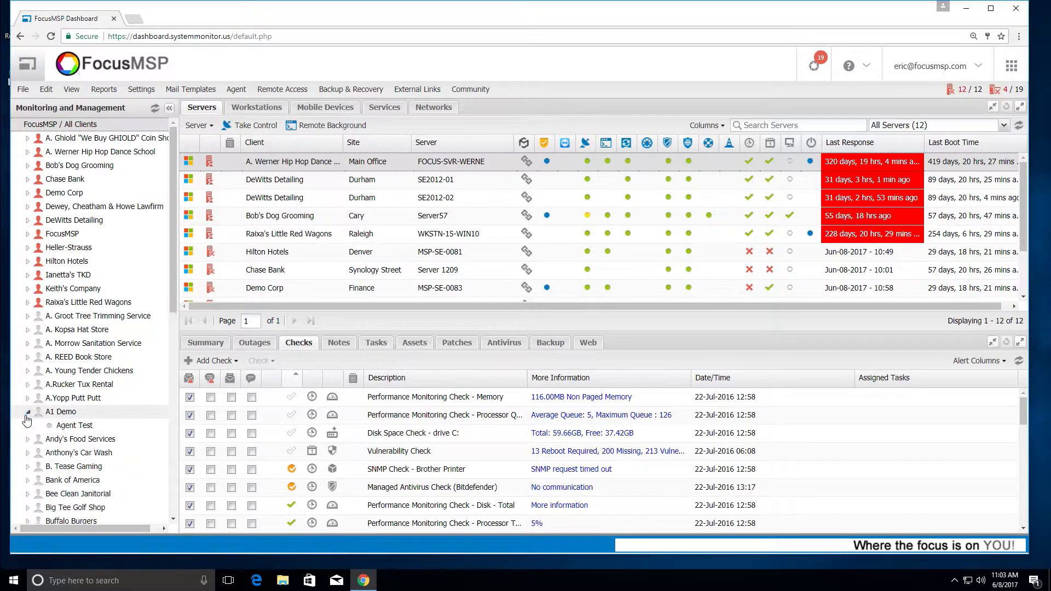
{"action": "left_click", "coordinate": [67, 428]}
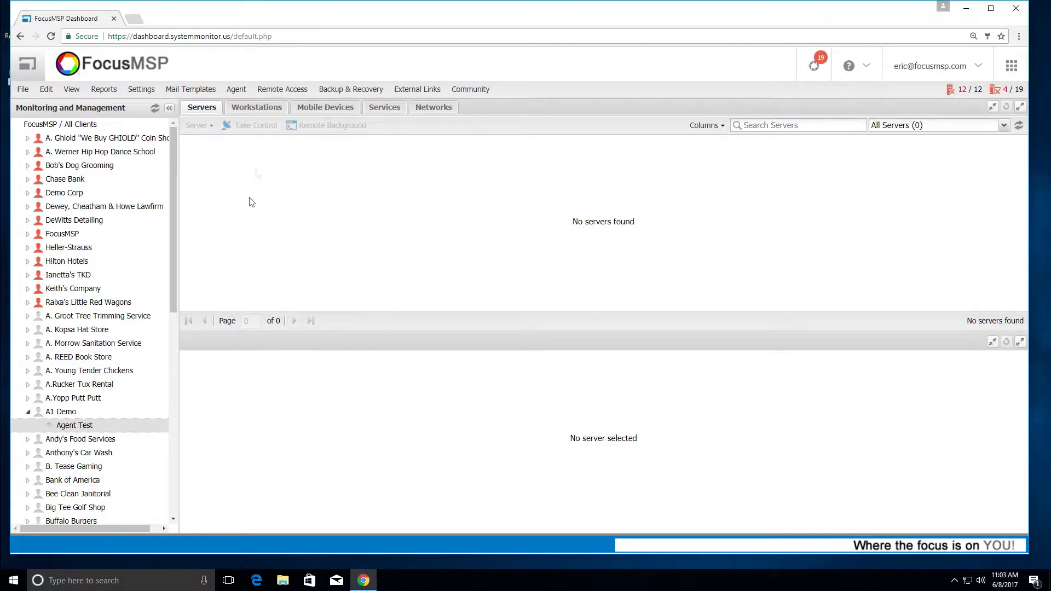
{"action": "left_click", "coordinate": [261, 110]}
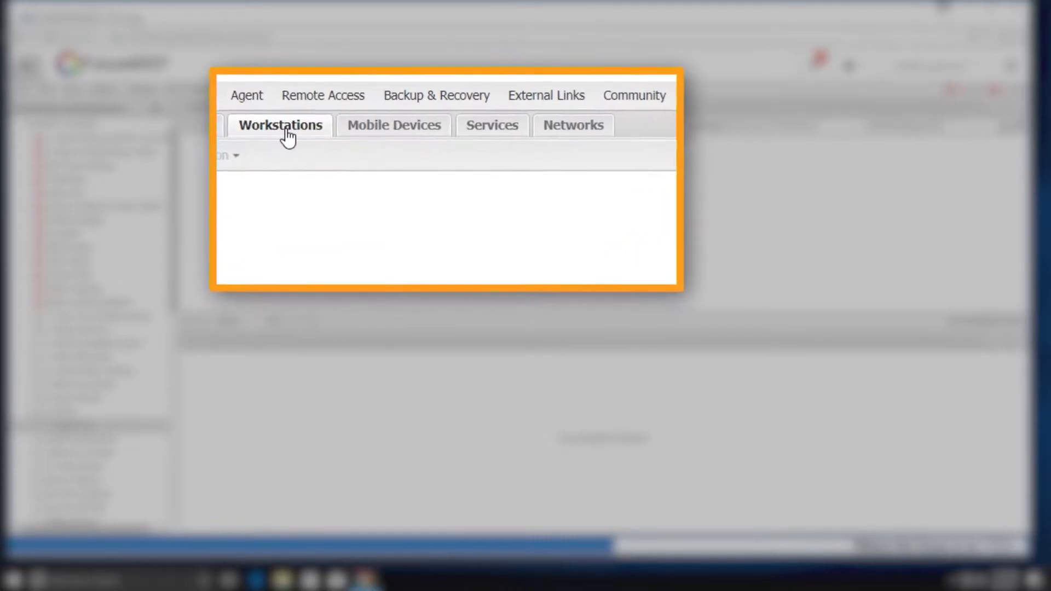
Step: Start the Download Site Installation Package wizard and advance to the client, site and agent settings
{"action": "left_click", "coordinate": [255, 101]}
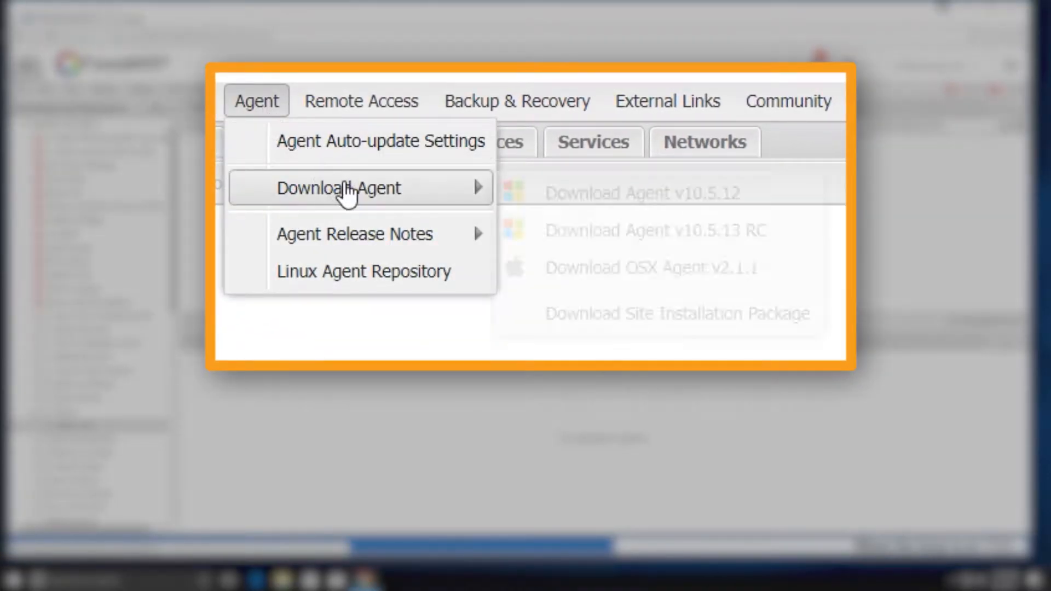
{"action": "mouse_move", "coordinate": [345, 192]}
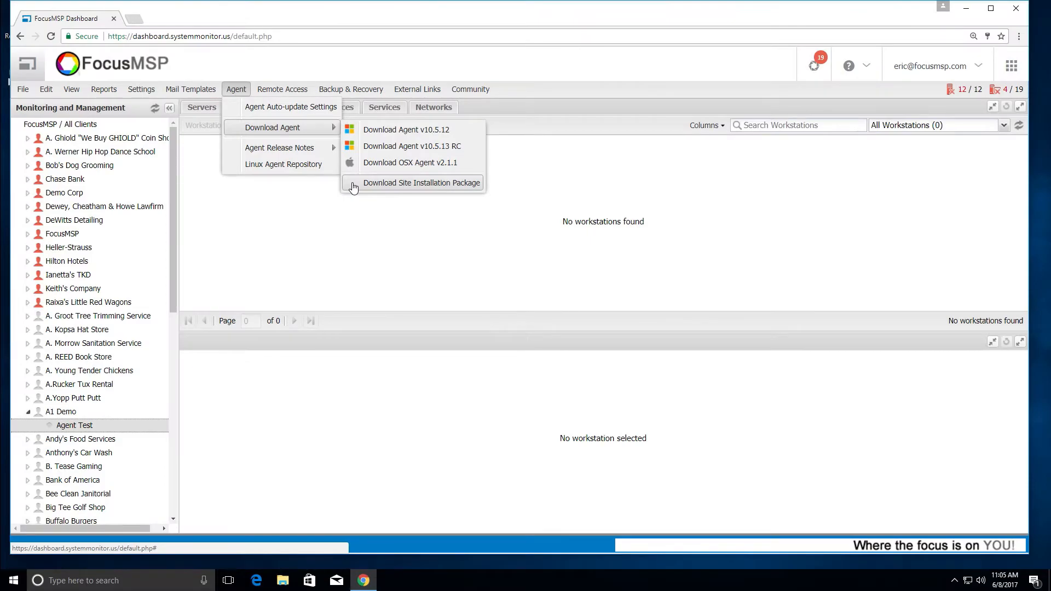
{"action": "left_click", "coordinate": [353, 182]}
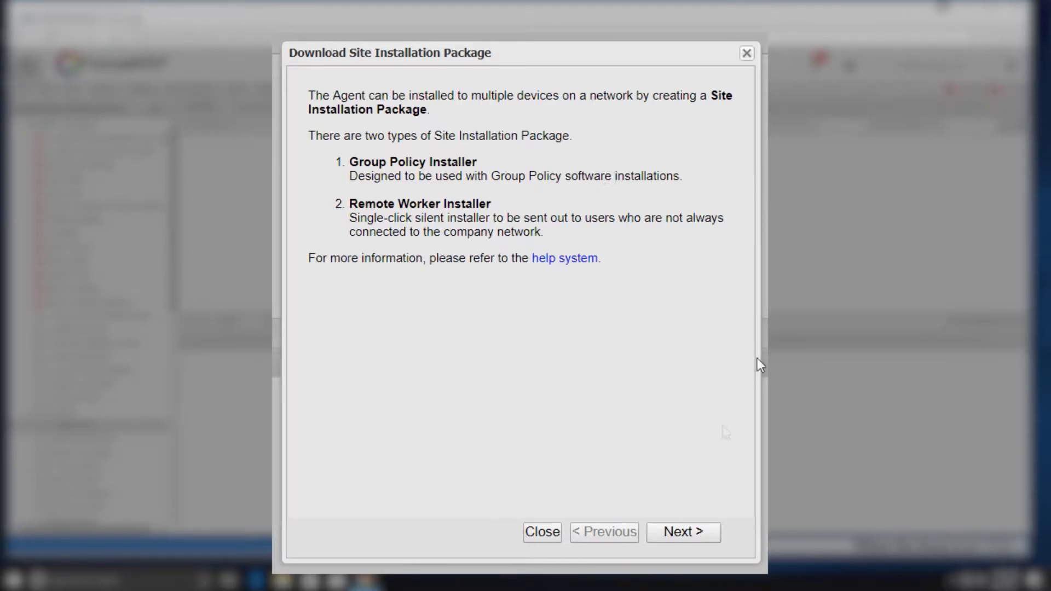
{"action": "left_click", "coordinate": [690, 533]}
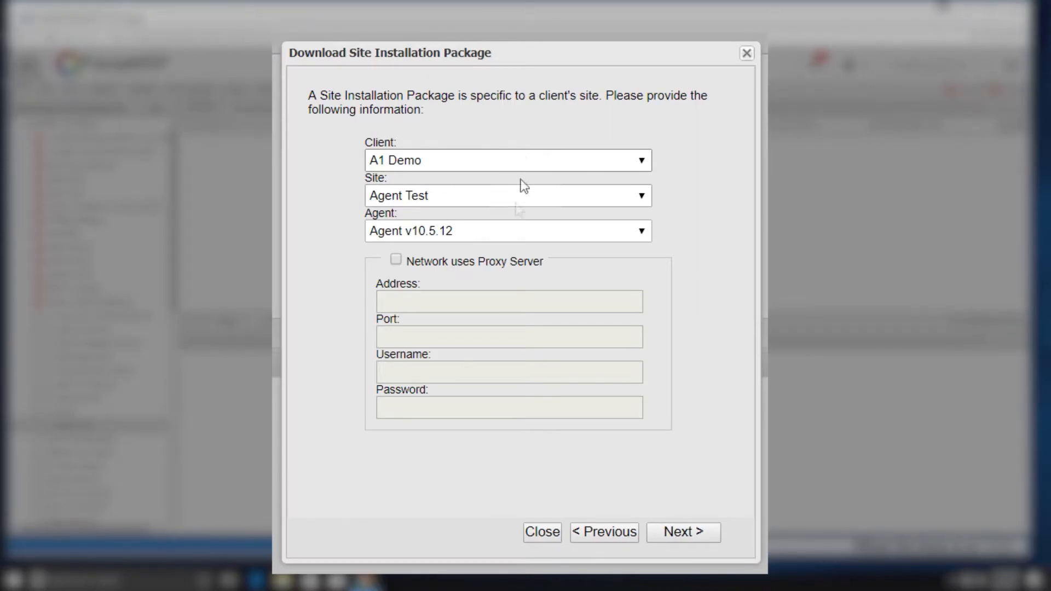
Step: Choose Agent v10.5.12 for the A1 Demo Agent Test site and download the Remote Worker Installer
{"action": "left_click", "coordinate": [513, 235]}
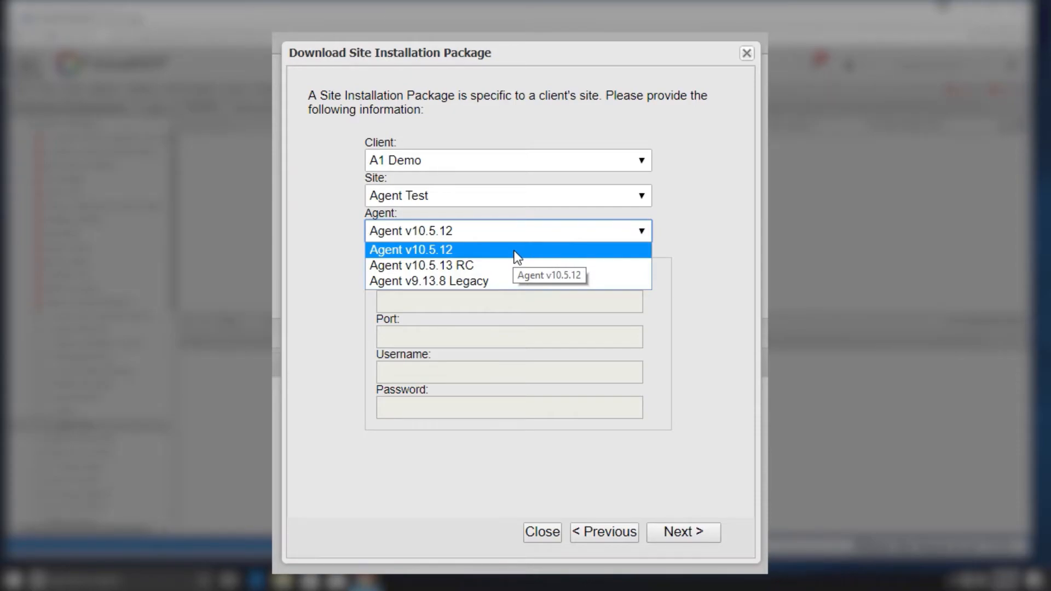
{"action": "left_click", "coordinate": [515, 253]}
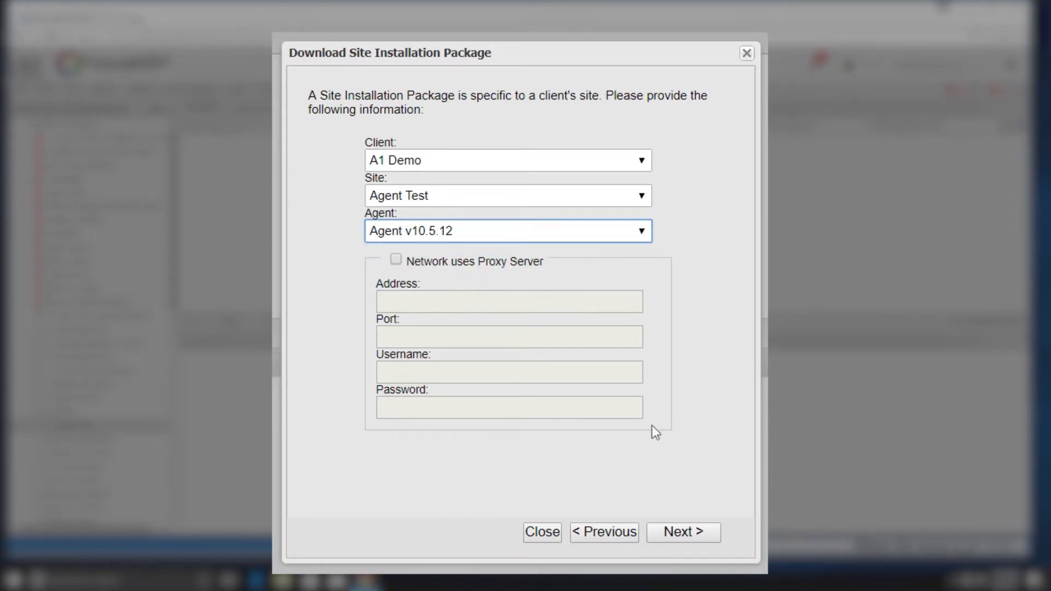
{"action": "left_click", "coordinate": [700, 532]}
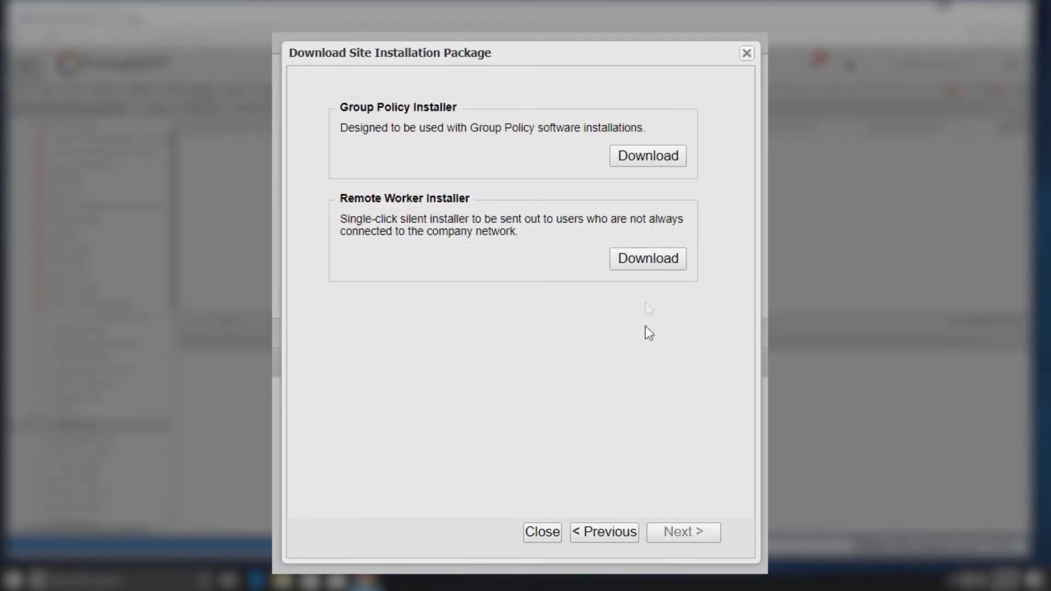
{"action": "left_click", "coordinate": [655, 266]}
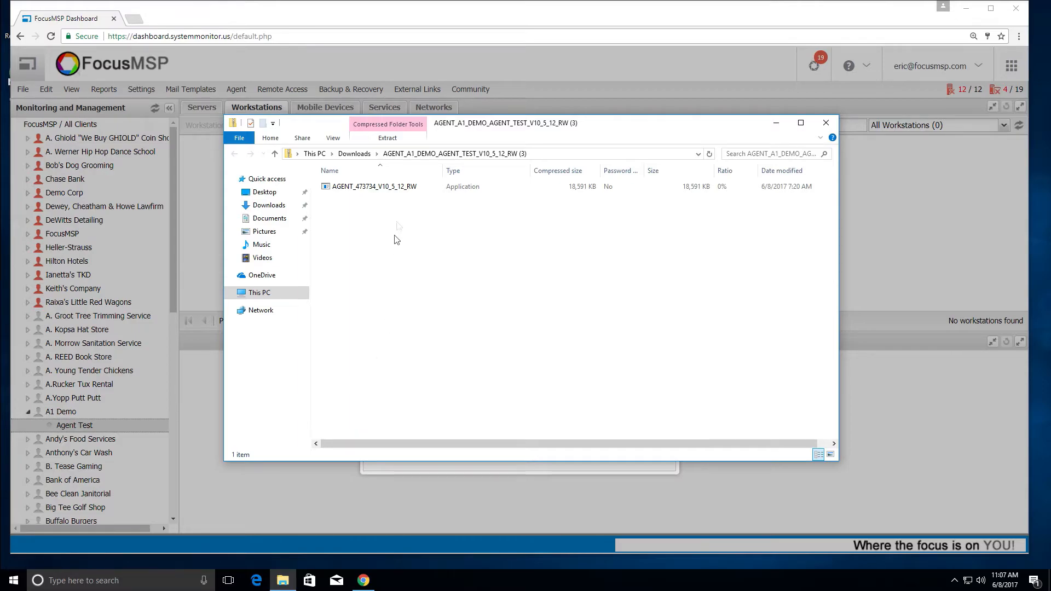
Step: Run the agent installer from the downloaded archive, overriding the SmartScreen block and allowing it to make changes to the device
{"action": "right_click", "coordinate": [398, 189]}
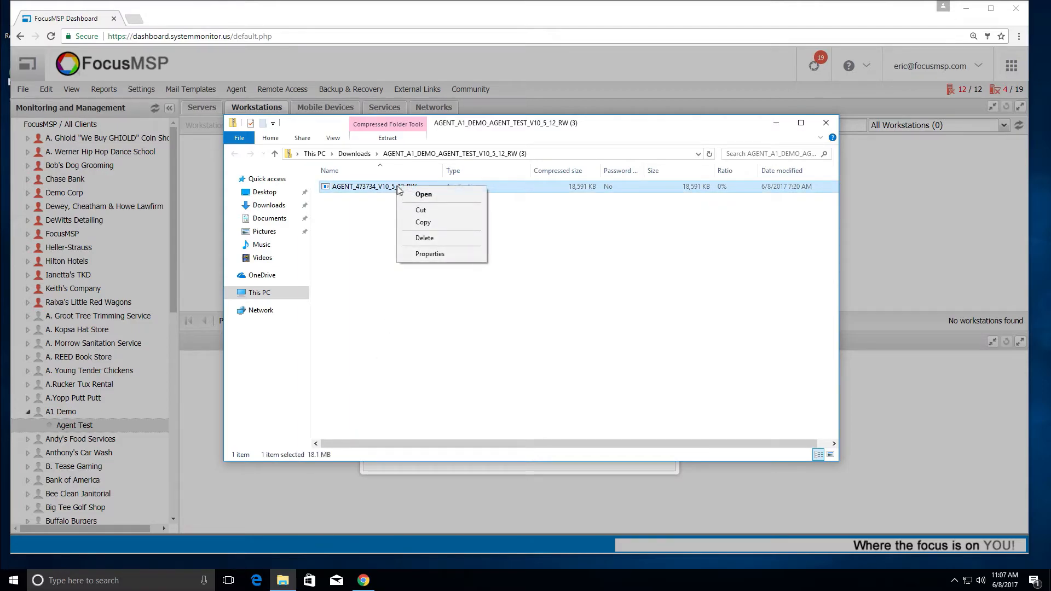
{"action": "left_click", "coordinate": [429, 196]}
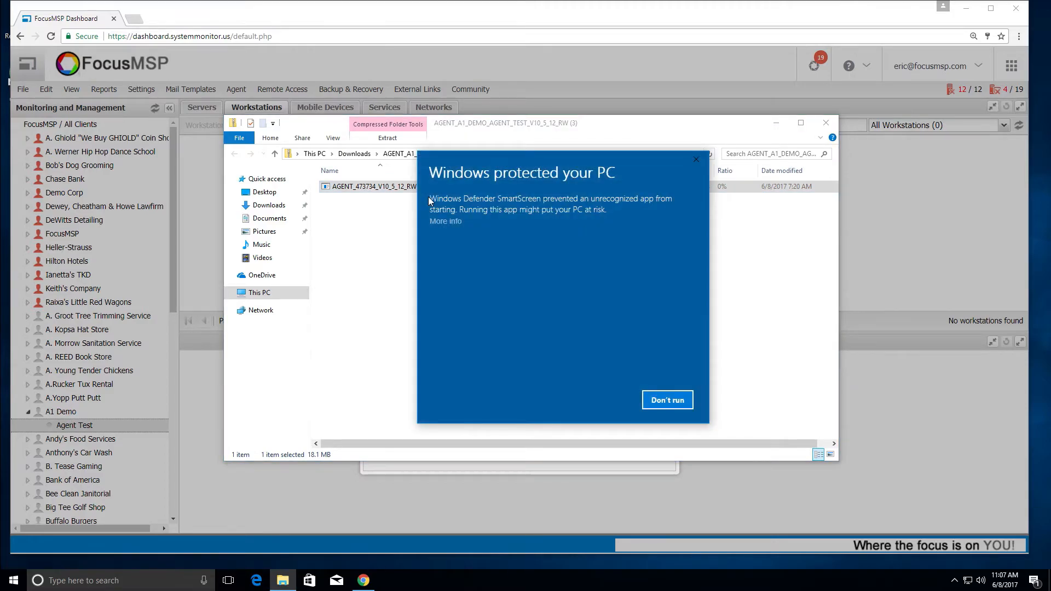
{"action": "left_click", "coordinate": [445, 221]}
{"action": "left_click", "coordinate": [597, 402]}
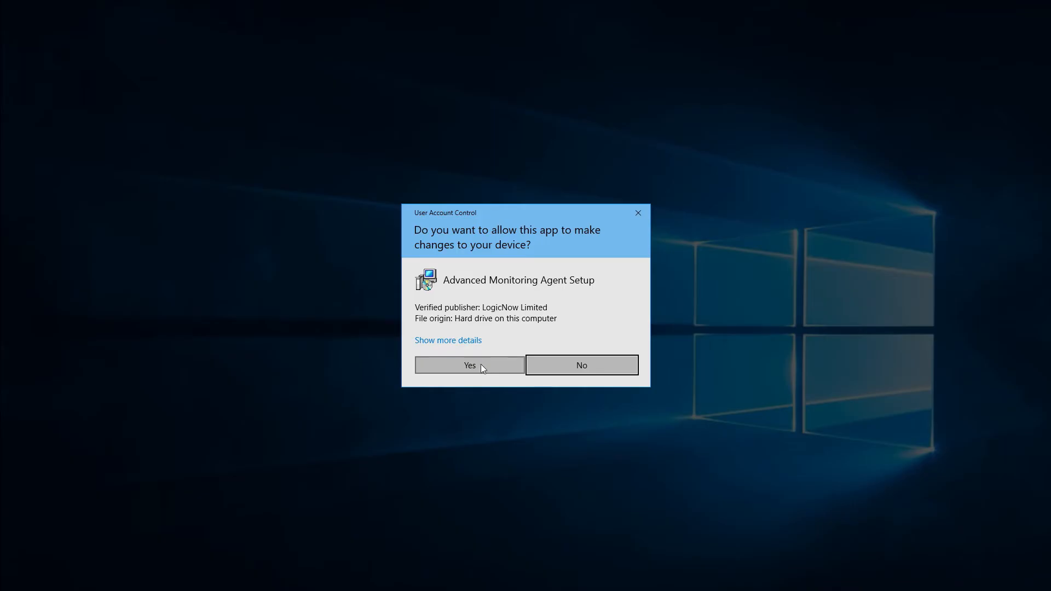
{"action": "left_click", "coordinate": [481, 365]}
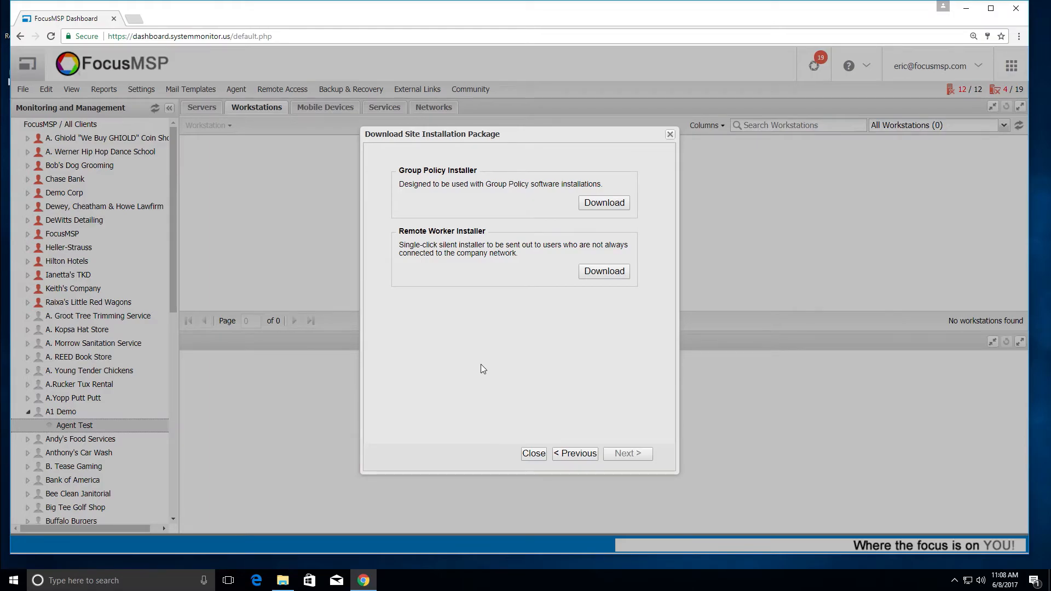
Step: Close the site installation package wizard and refresh the workstations list
{"action": "left_click", "coordinate": [534, 453]}
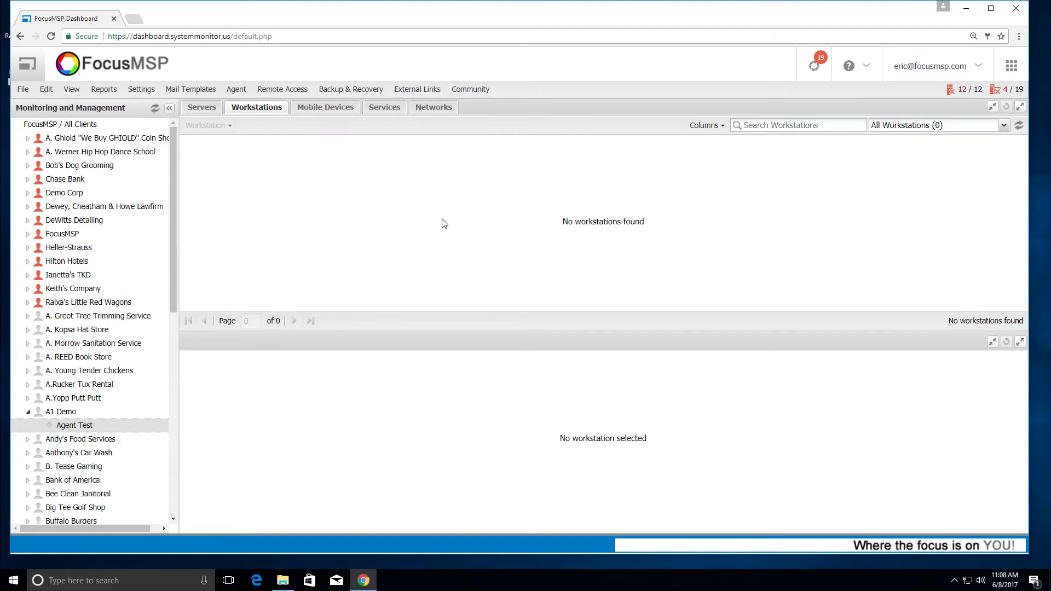
{"action": "left_click", "coordinate": [1020, 128]}
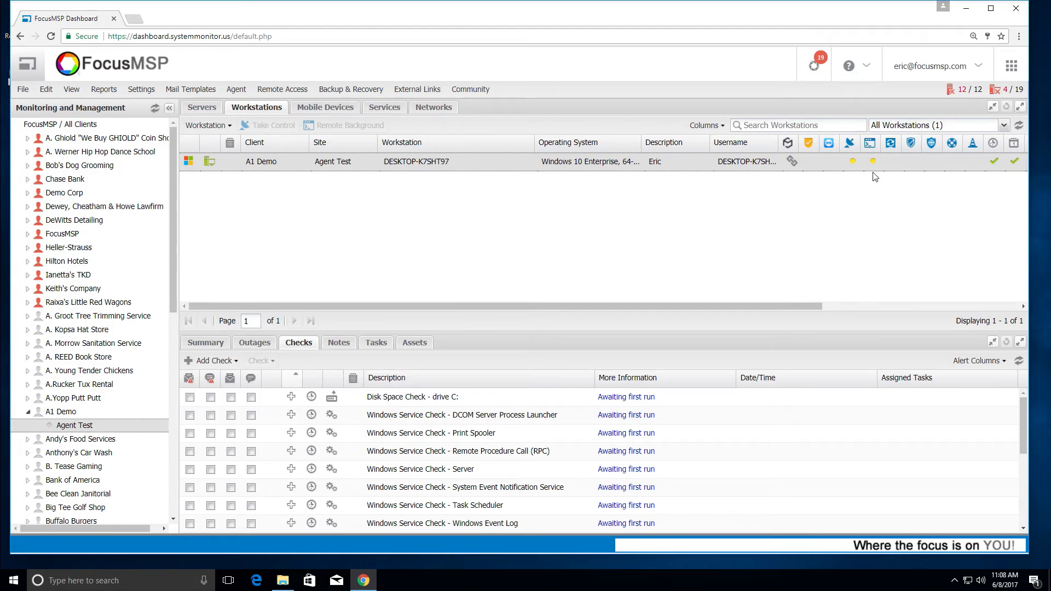
Step: Examine the added workstation's feature status and its full list of checks, and refresh the workstations list again
{"action": "mouse_move", "coordinate": [874, 168]}
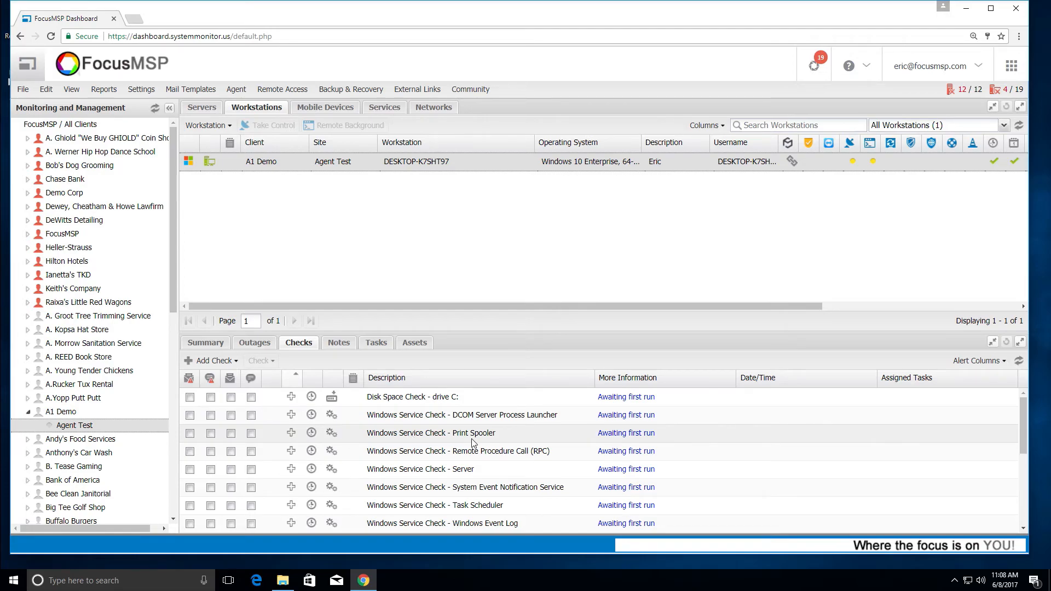
{"action": "scroll", "coordinate": [474, 442], "scroll_direction": "down", "scroll_amount": 5}
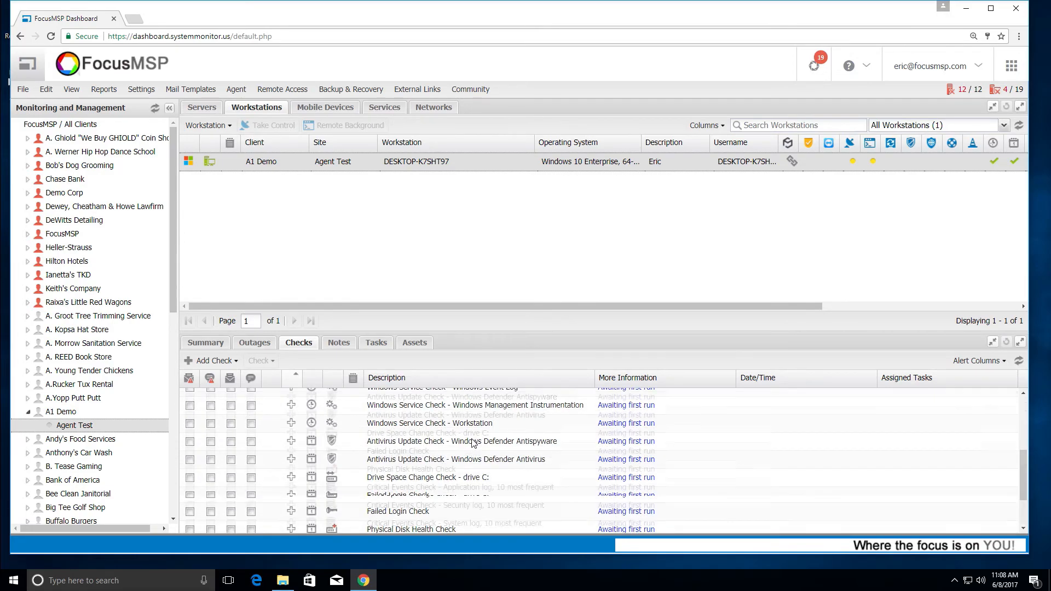
{"action": "scroll", "coordinate": [473, 442], "scroll_direction": "up", "scroll_amount": 5}
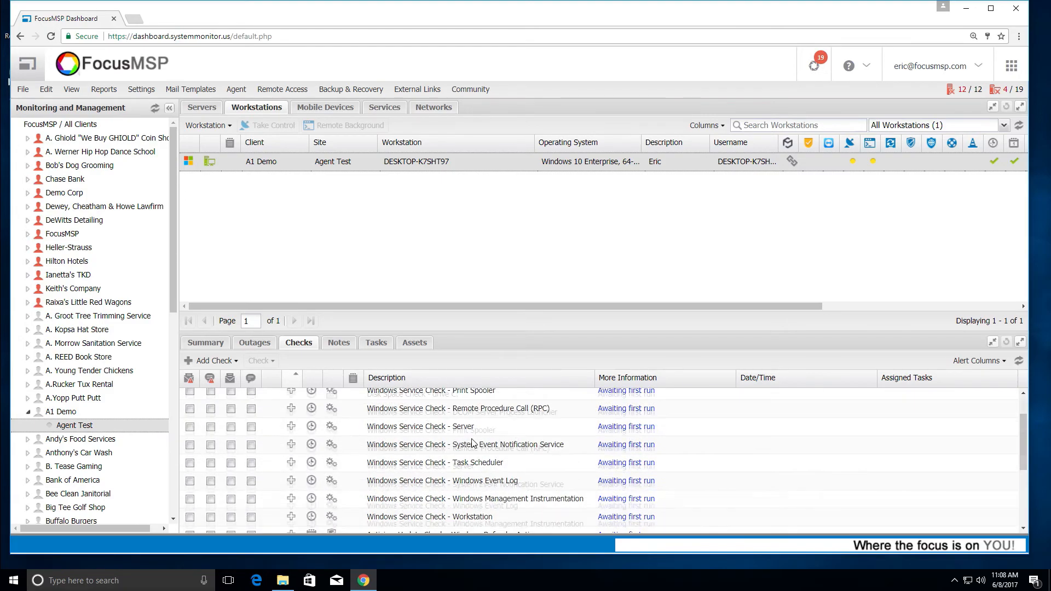
{"action": "scroll", "coordinate": [474, 442], "scroll_direction": "down", "scroll_amount": 5}
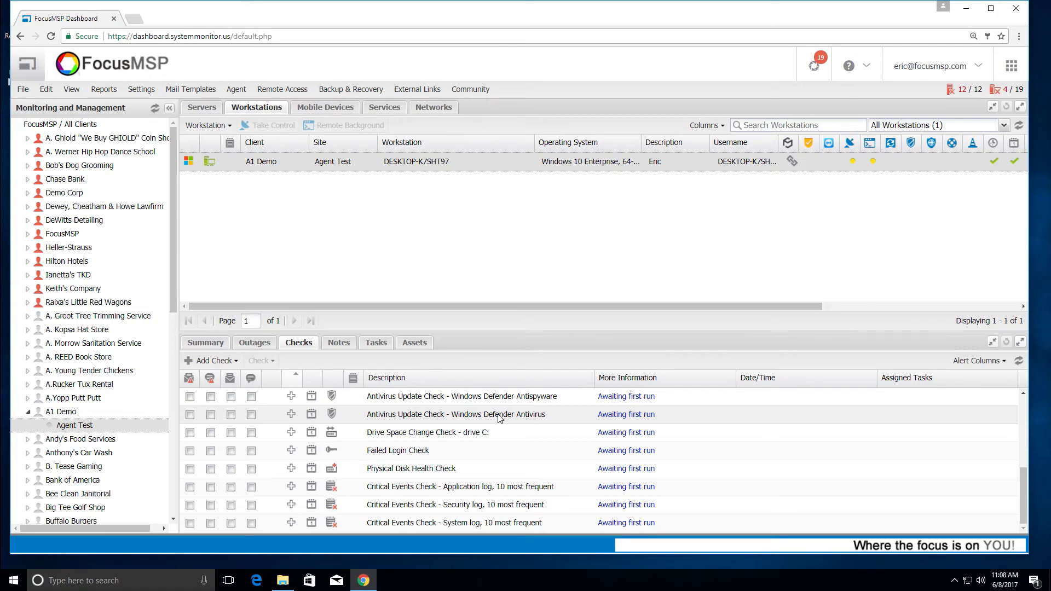
{"action": "scroll", "coordinate": [500, 419], "scroll_direction": "up", "scroll_amount": 5}
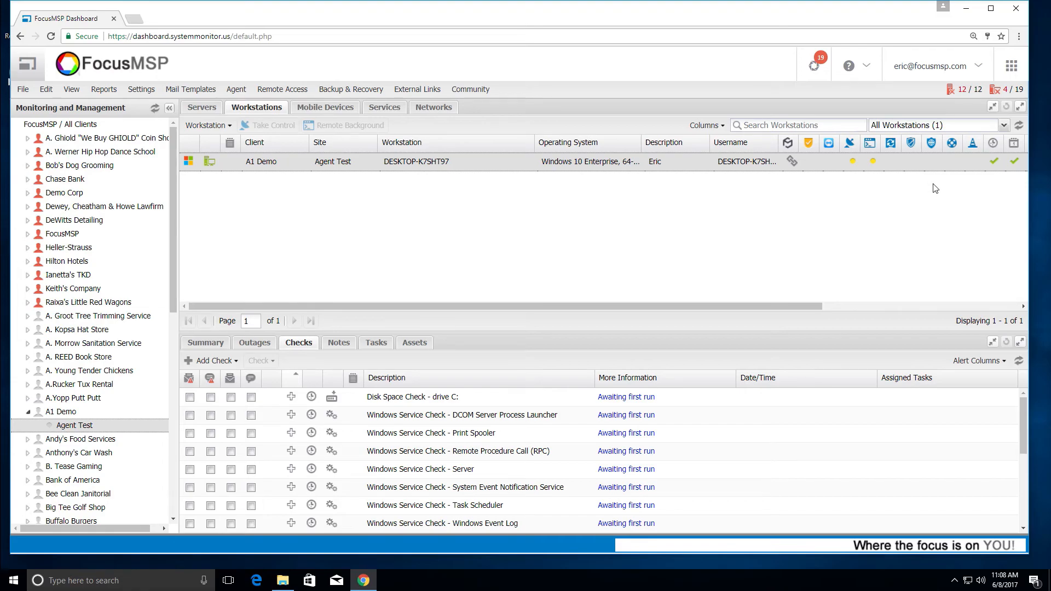
{"action": "left_click", "coordinate": [1018, 127]}
{"action": "left_click", "coordinate": [1020, 126]}
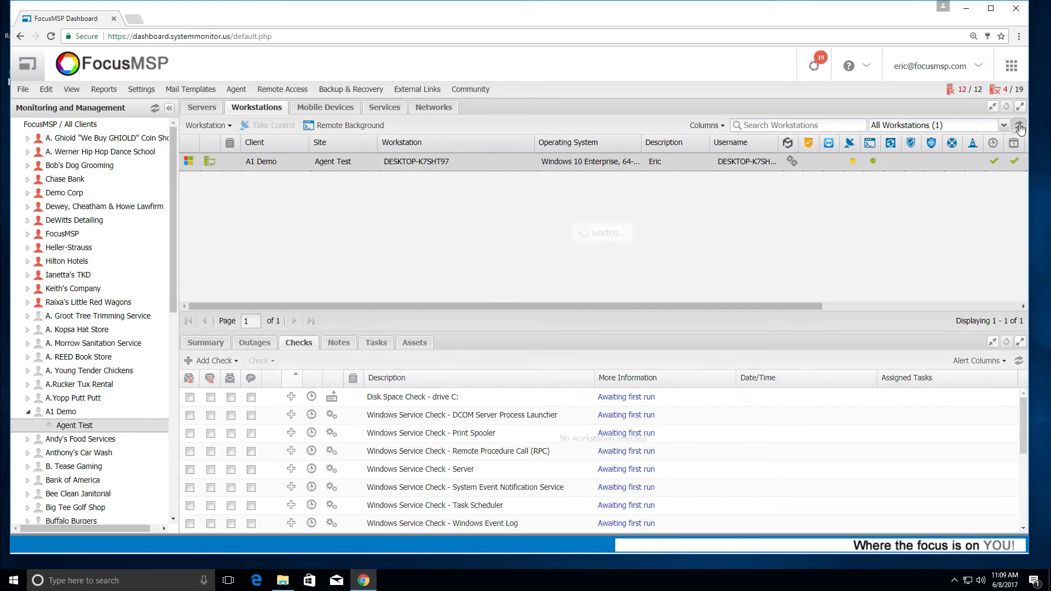